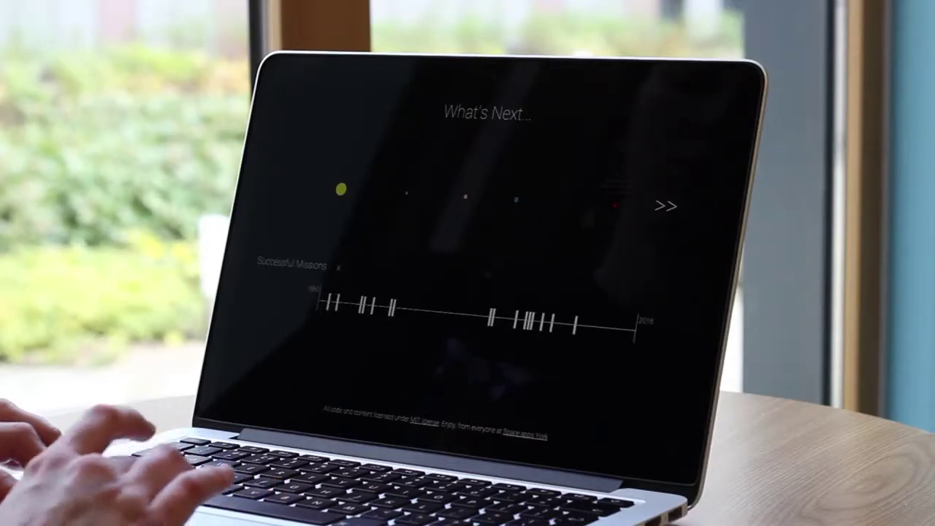
Advance the timeline from Mariner 4 (1964) and expand the Curiosity 2011 mission panel.
key(Right)
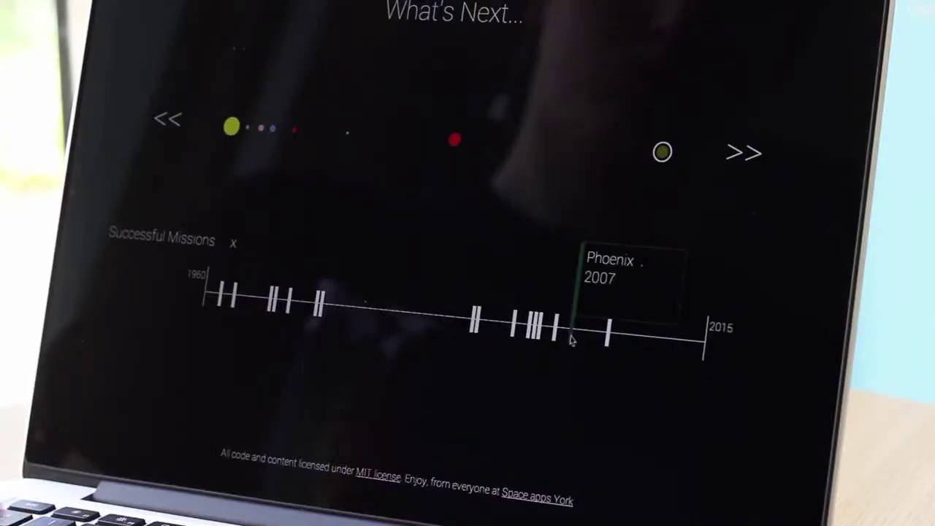
click(609, 339)
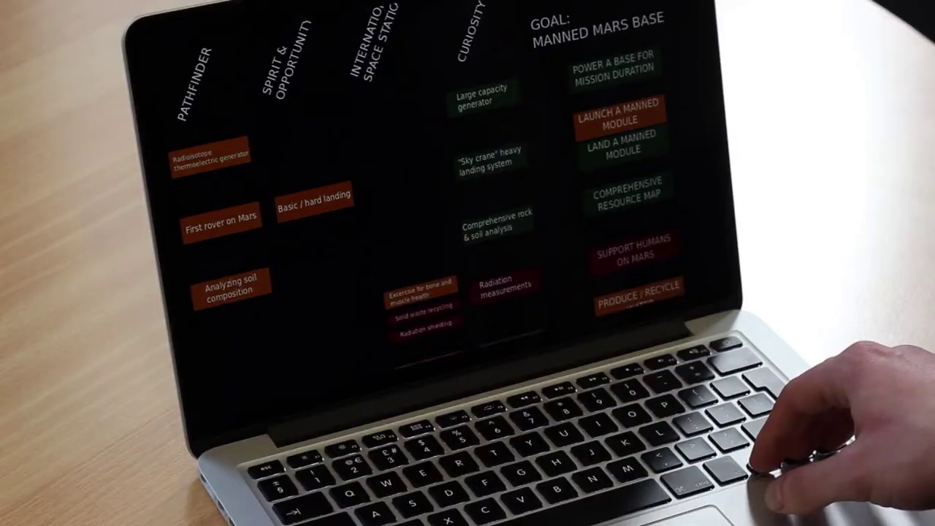
scroll(468, 219, down, 5)
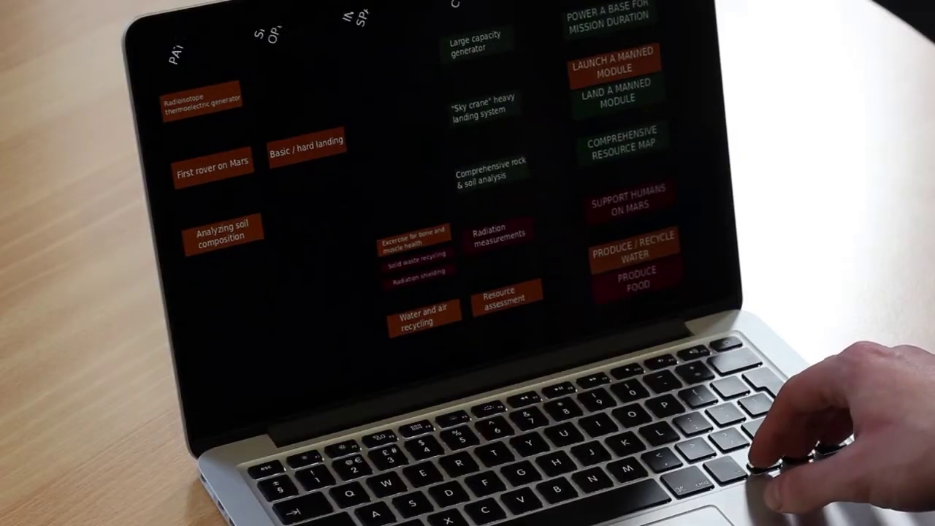